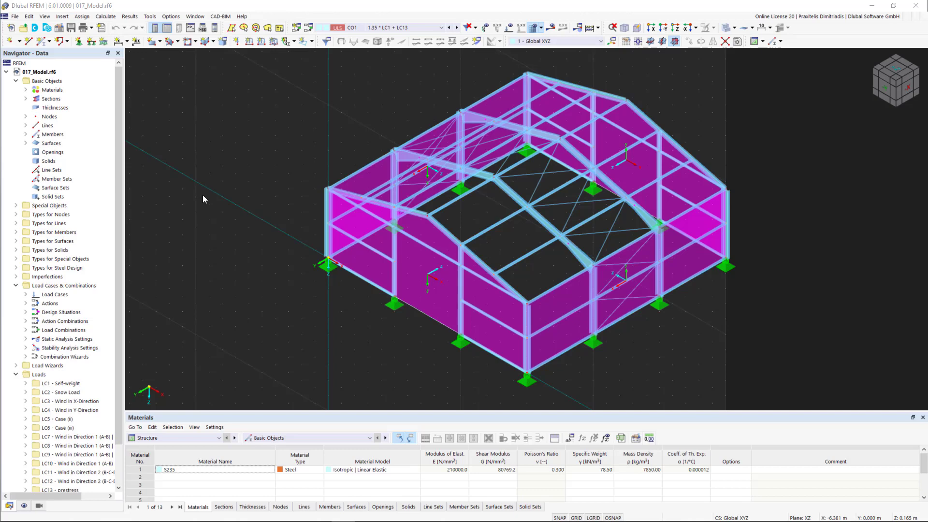
Confirm Steel Design is ticked among the add-ons in the model's Base Data, then close it
left_click(38, 74)
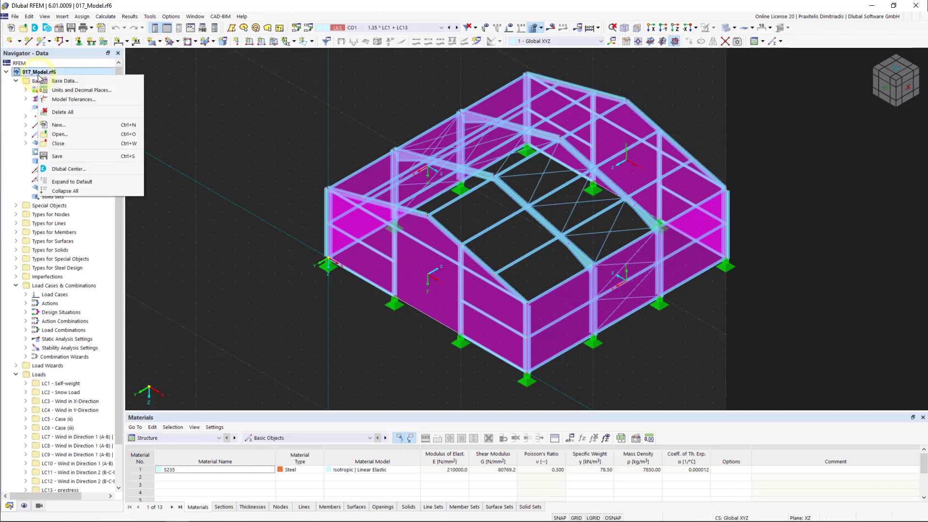
left_click(57, 80)
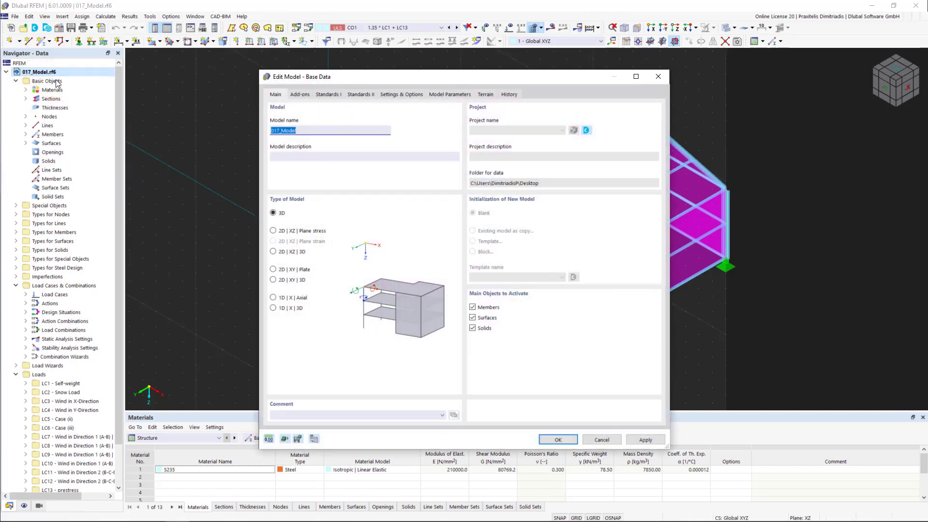
left_click(302, 94)
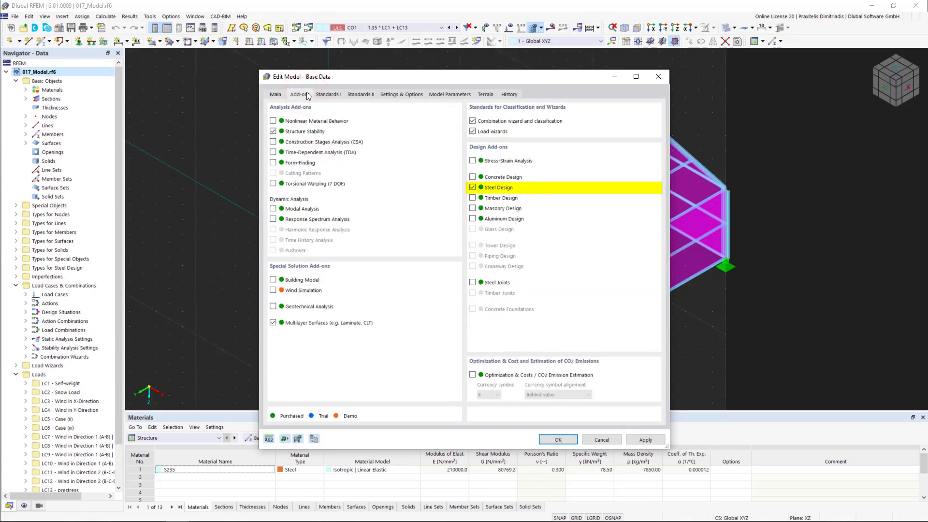
left_click(659, 76)
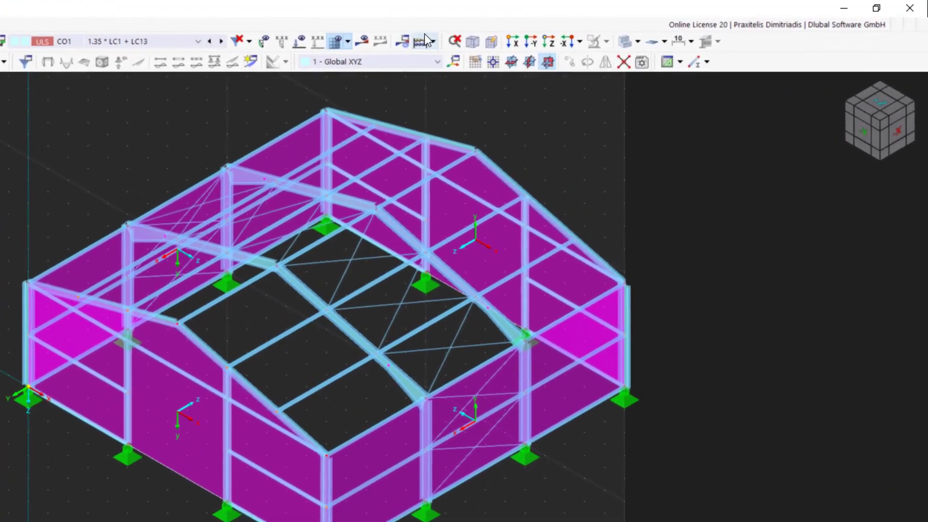
Calculate all load cases and combinations, including steel design of all 87 members
left_click(424, 34)
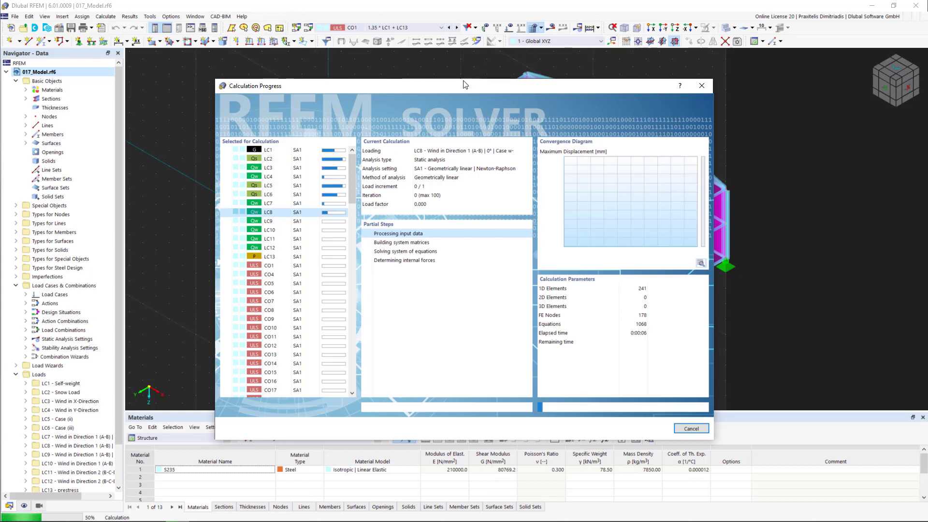
left_click_drag(348, 180, 352, 384)
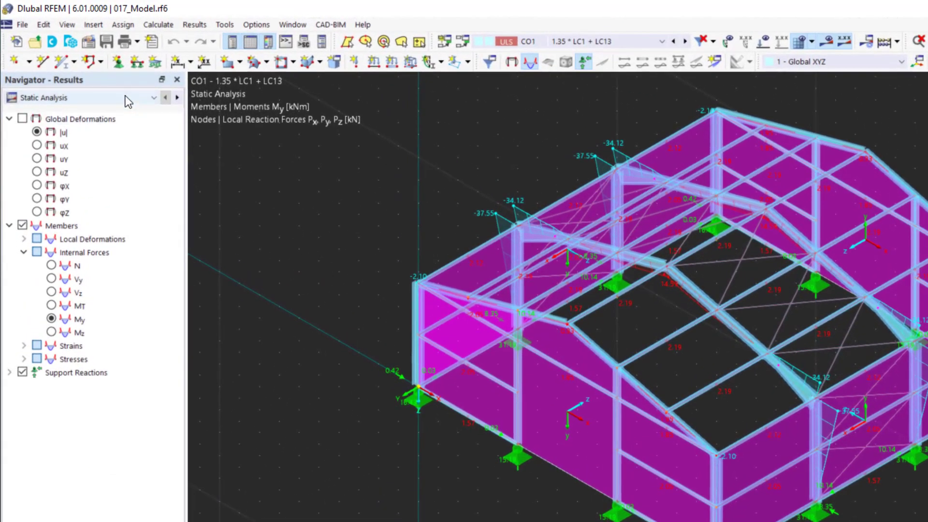
Switch the results navigator from Static Analysis to Steel Design check ratios
left_click(127, 98)
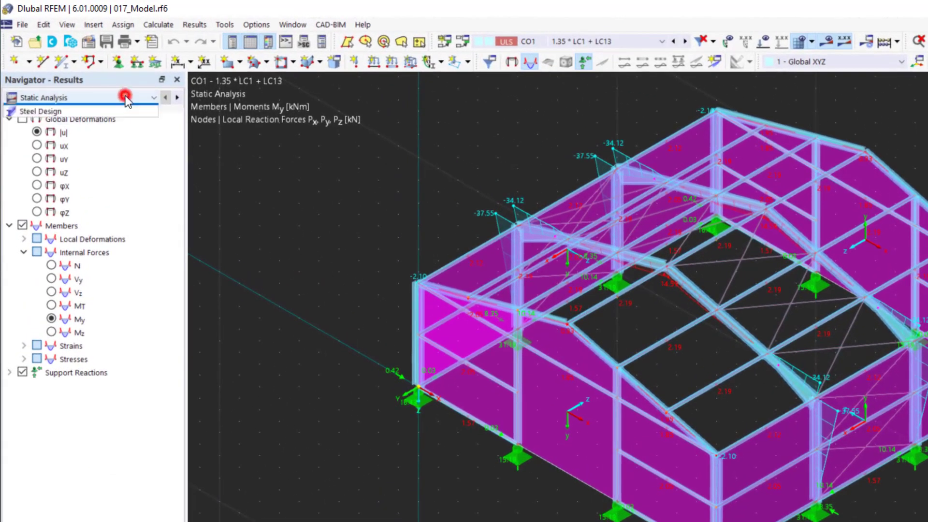
left_click(124, 121)
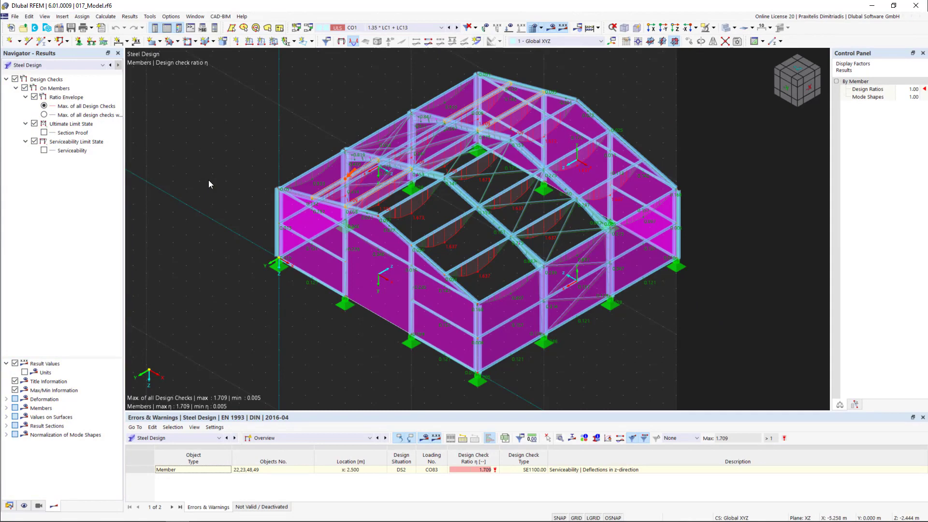
Enlarge the table and show Steel Design Input Data, listing design situations DS1 and DS2
left_click_drag(490, 412, 489, 334)
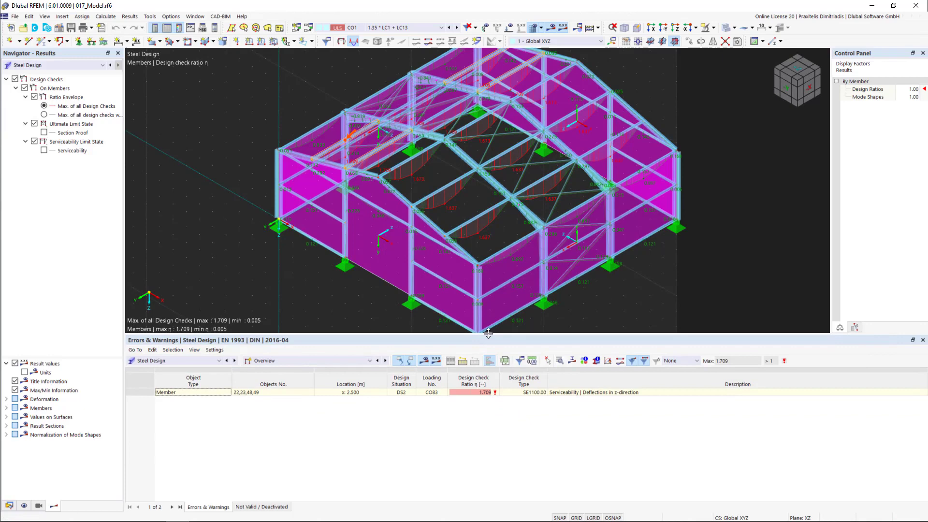
left_click(215, 365)
left_click(286, 363)
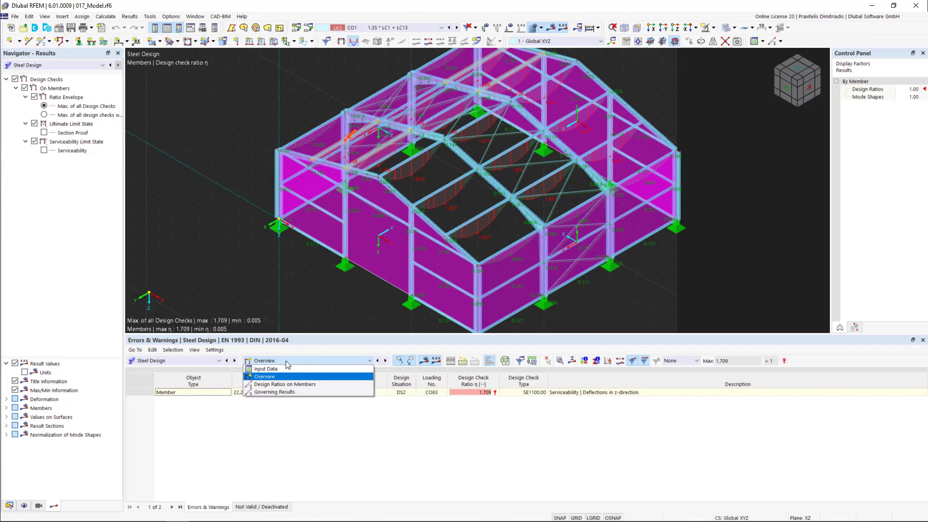
left_click(288, 370)
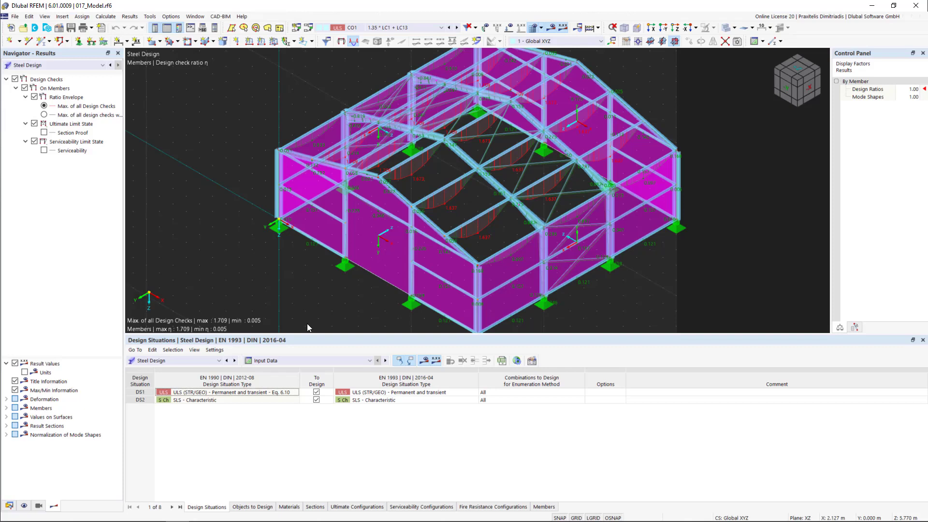
Review Objects to Design, opening then cancelling the members-removed-from-design assignment
left_click(251, 507)
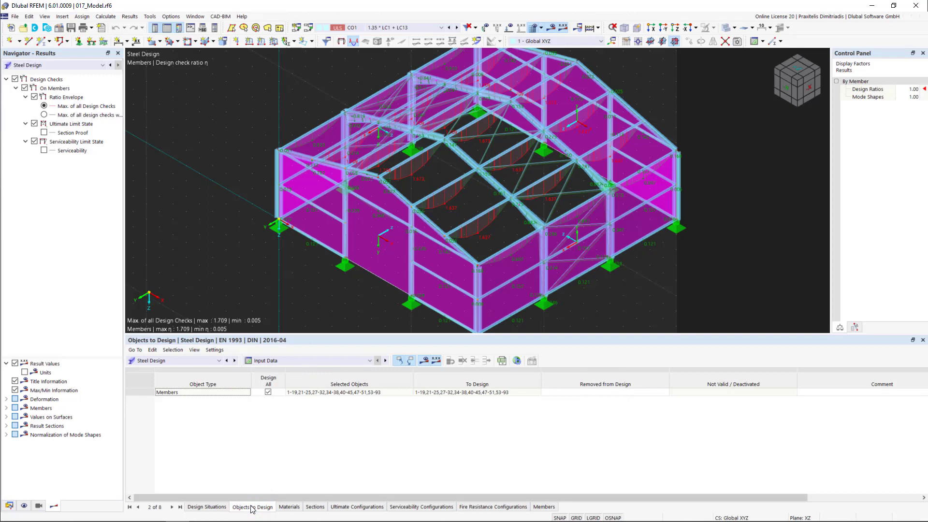
left_click(611, 394)
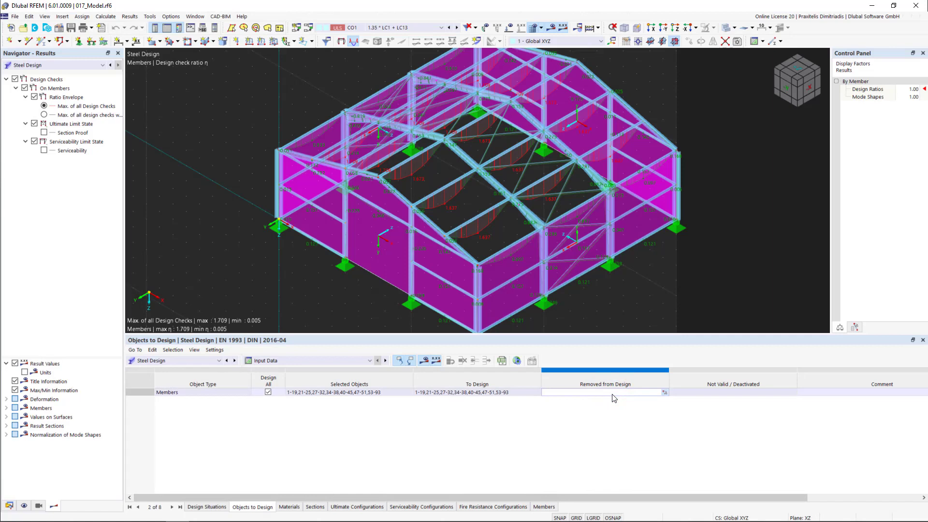
left_click(665, 392)
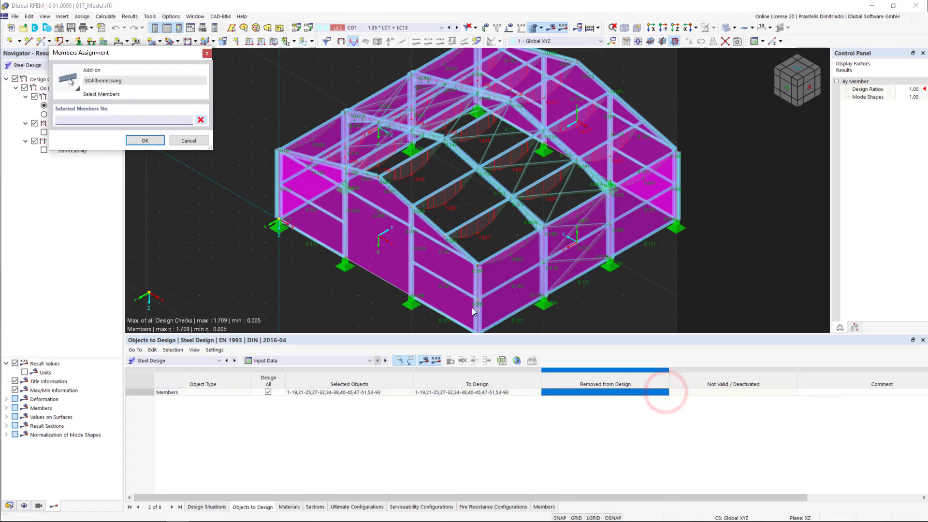
left_click(188, 141)
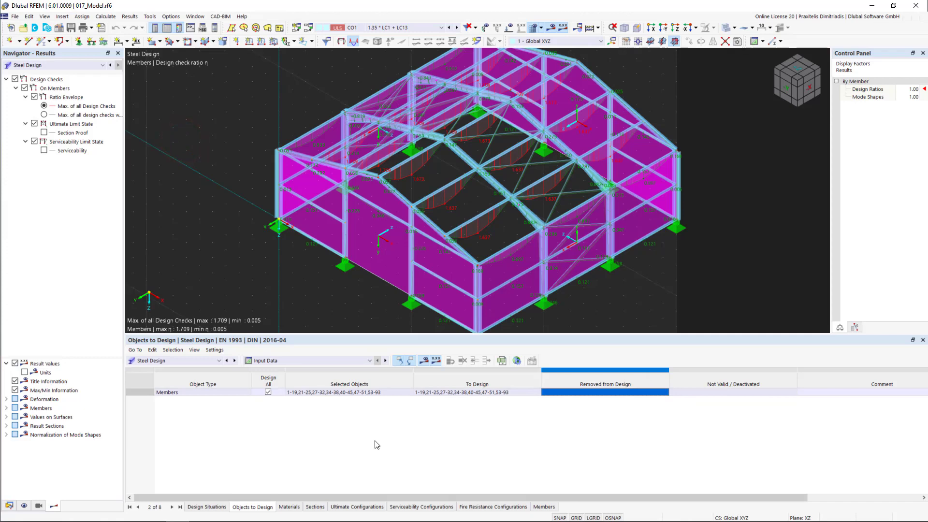
Review S235 materials and the seven sections' maximum ratios, CHS 139.7x8 highest at 1.709
left_click(289, 507)
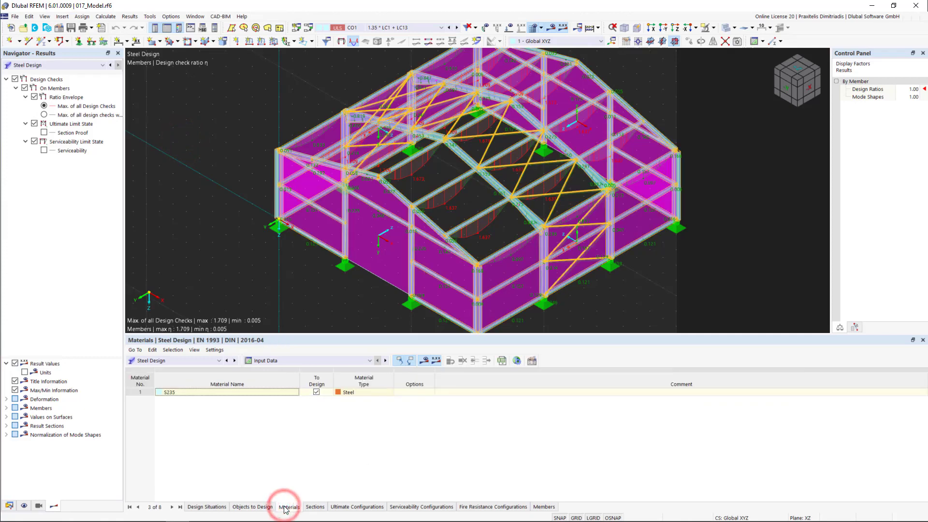
left_click(313, 507)
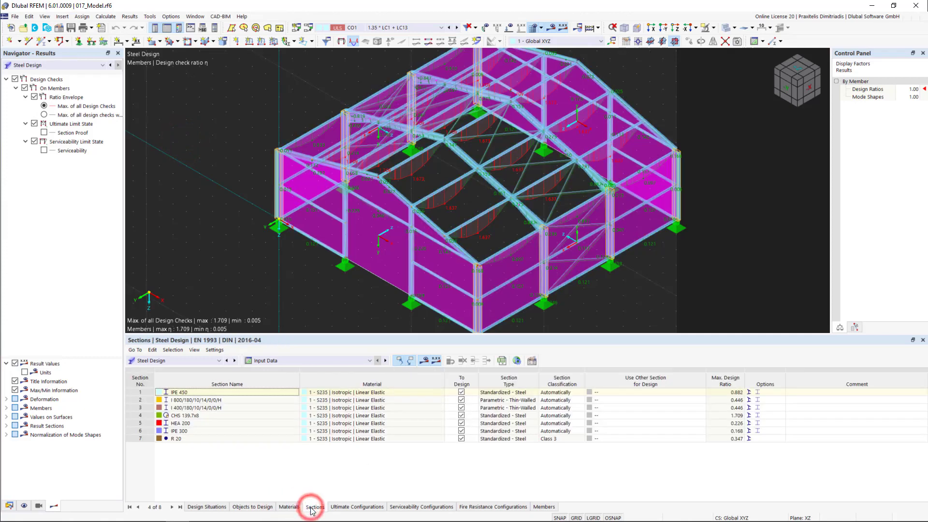
scroll(628, 313, "down", 2)
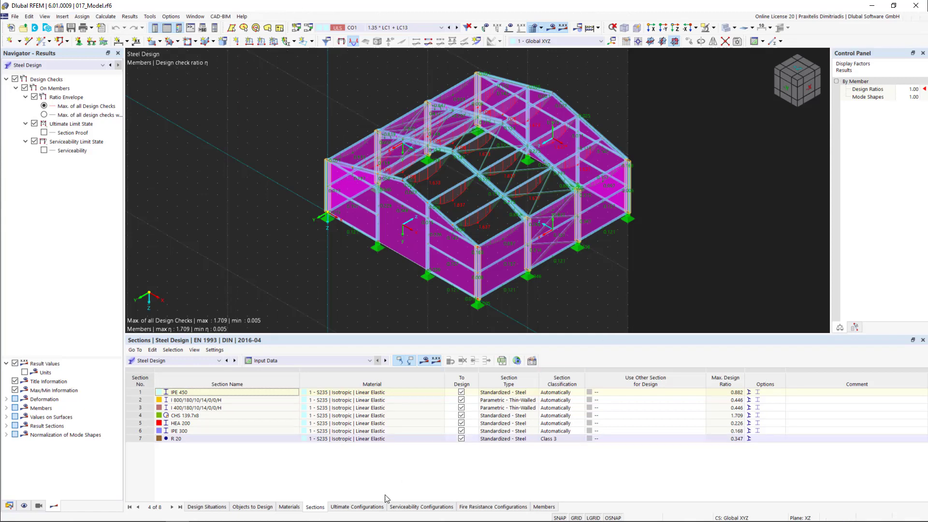
Review the Ultimate, Serviceability and Fire Resistance configurations, each Standard for all members
left_click(358, 507)
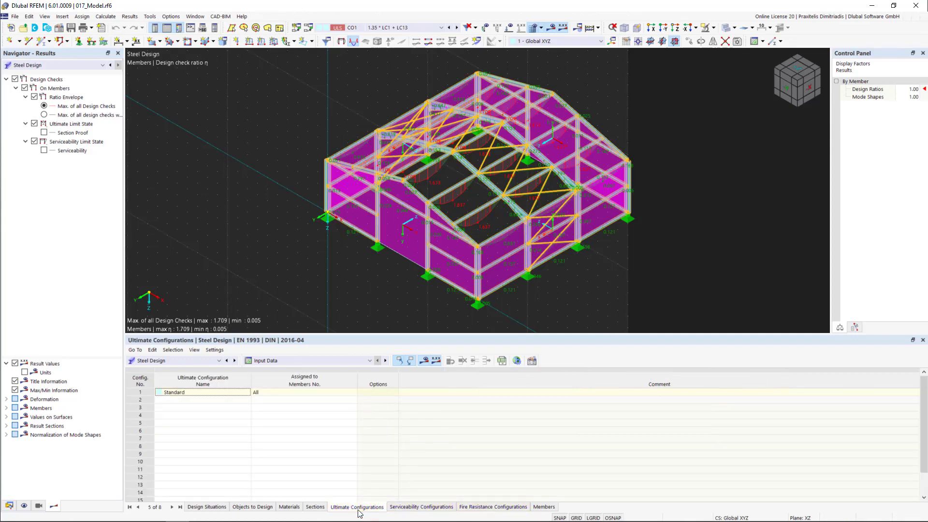
left_click(409, 508)
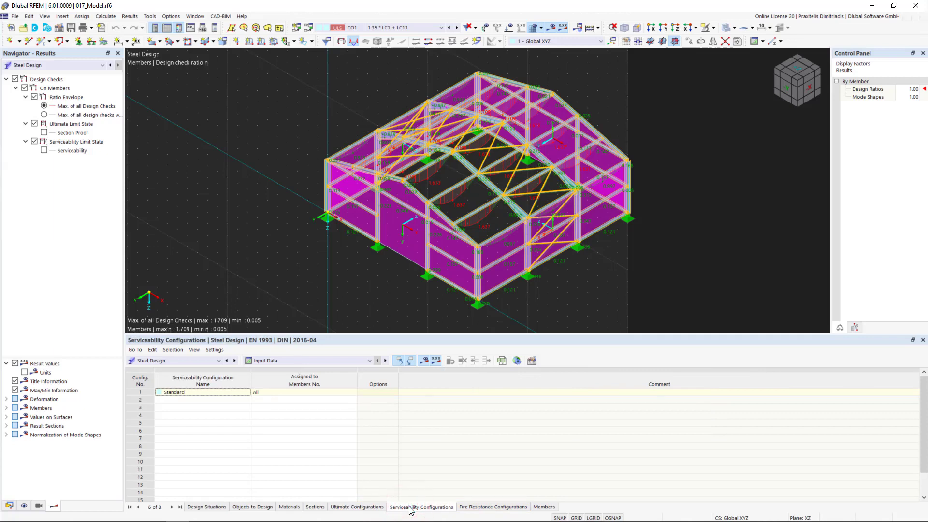
left_click(471, 508)
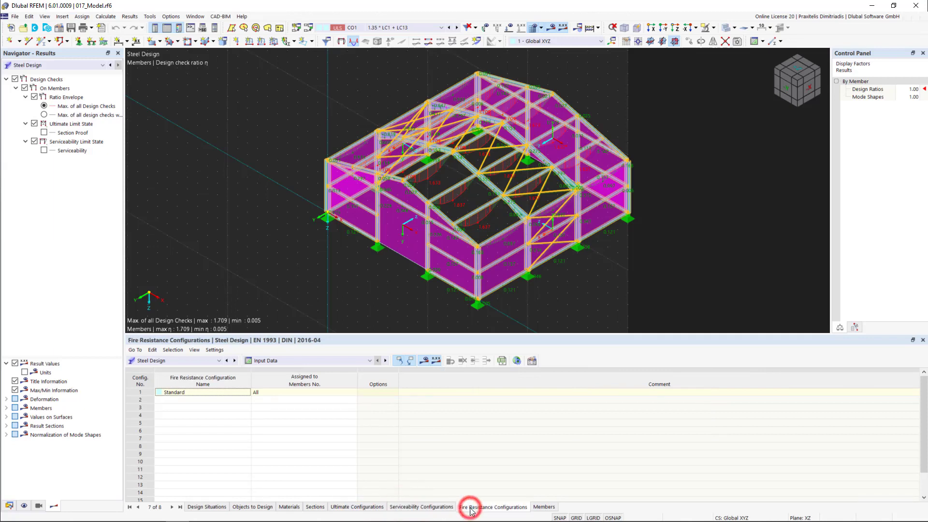
Shrink the table to enlarge the model view and clear the bracing highlight
left_click_drag(470, 333, 480, 413)
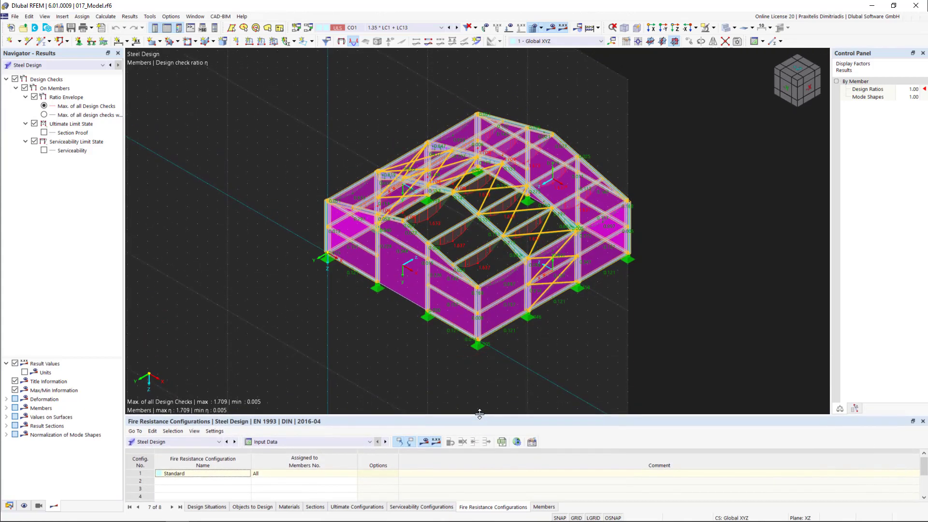
scroll(575, 351, "up", 3)
left_click(612, 368)
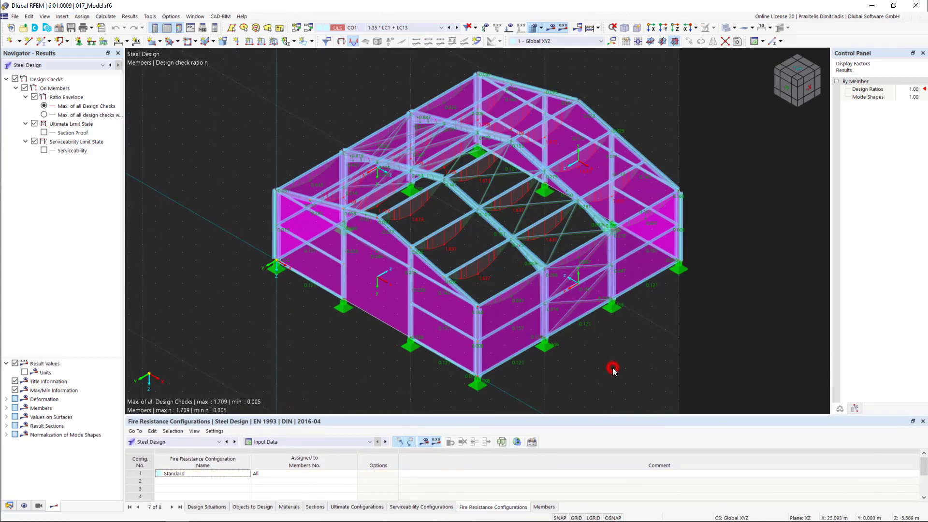
Hide results, switch to wireframe, and select ridge roof members 6, 8, 10 and 12
left_click(554, 27)
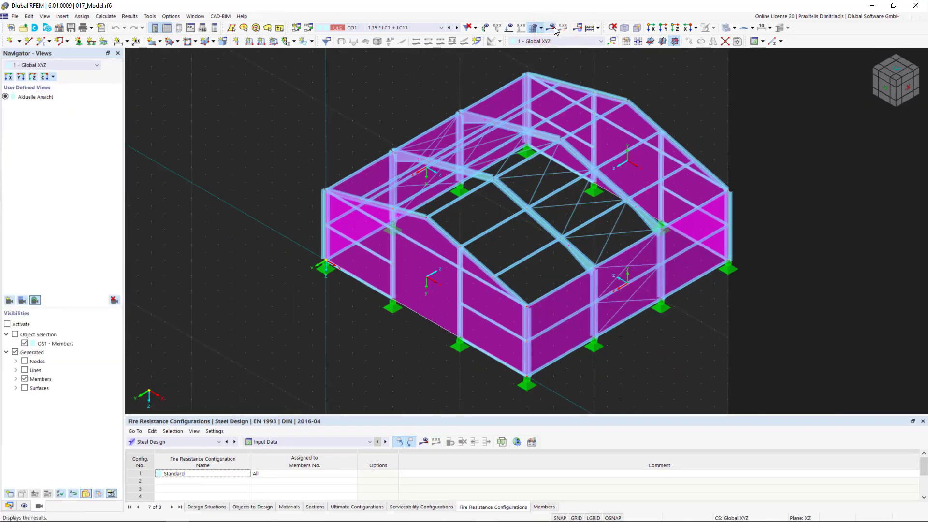
left_click(724, 29)
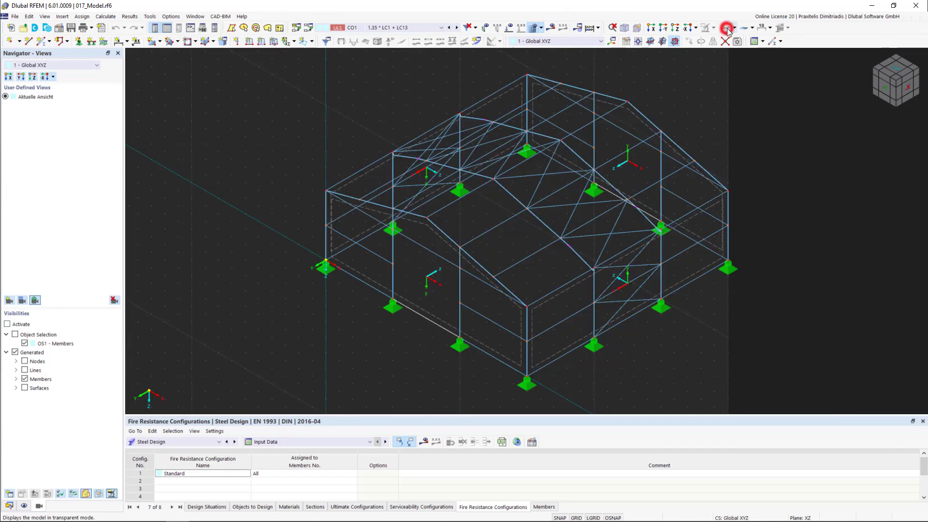
left_click(518, 200)
left_click(579, 157, "ctrl")
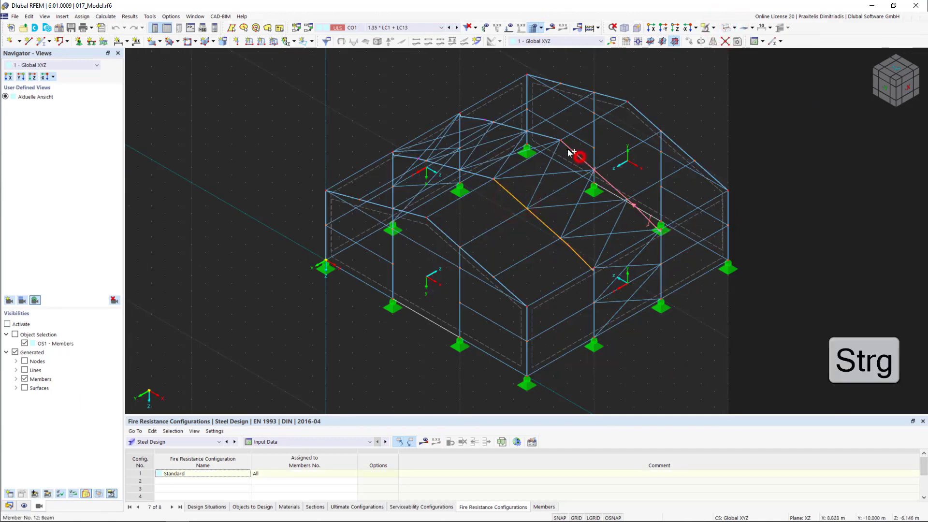
left_click(538, 132, "ctrl")
left_click(483, 178, "ctrl")
Edit the four selected members and show their Design Configurations assignments
right_click(508, 193)
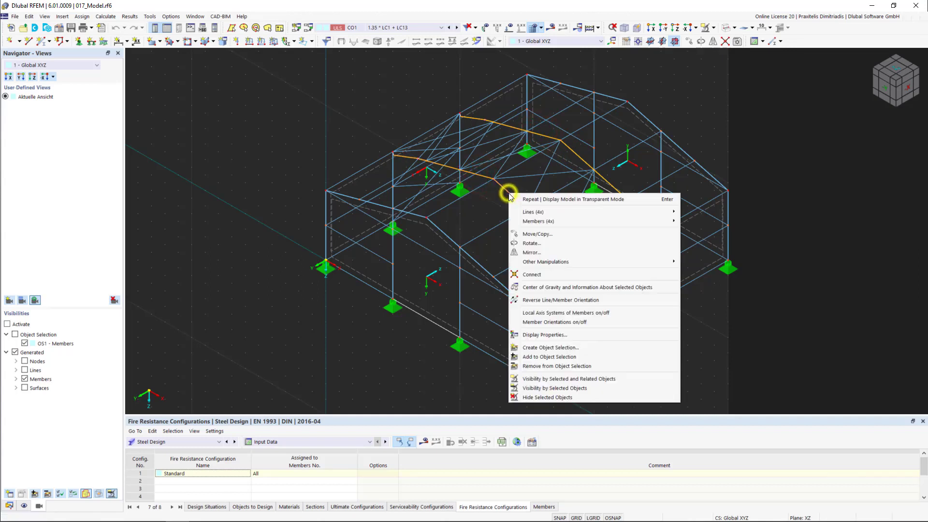
mouse_move(658, 224)
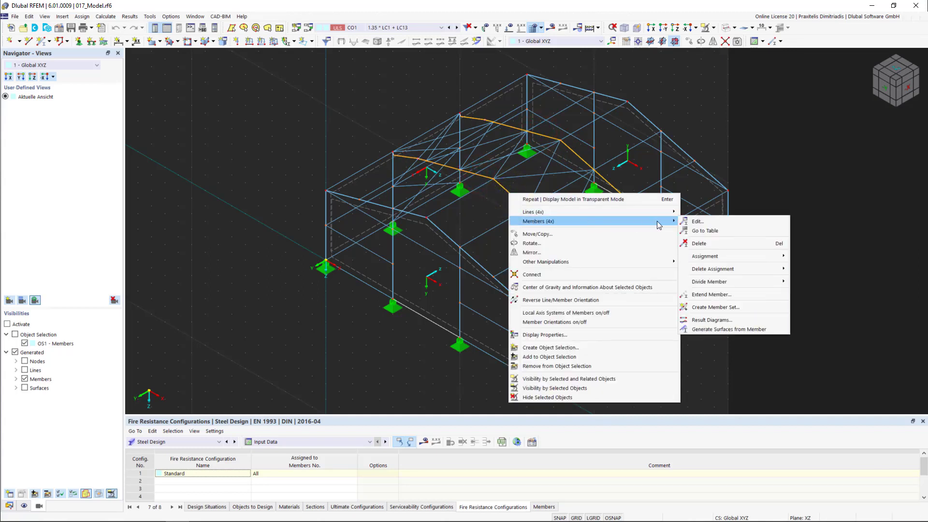
left_click(703, 221)
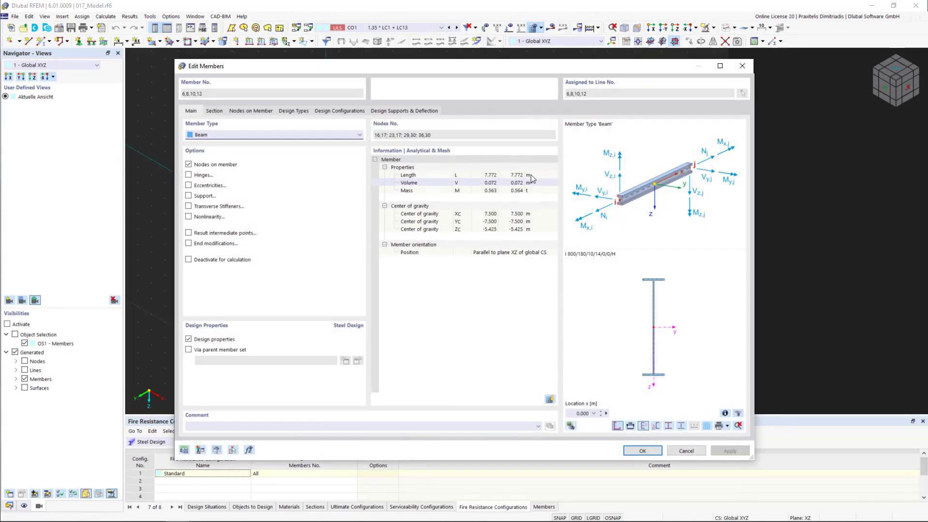
left_click(347, 111)
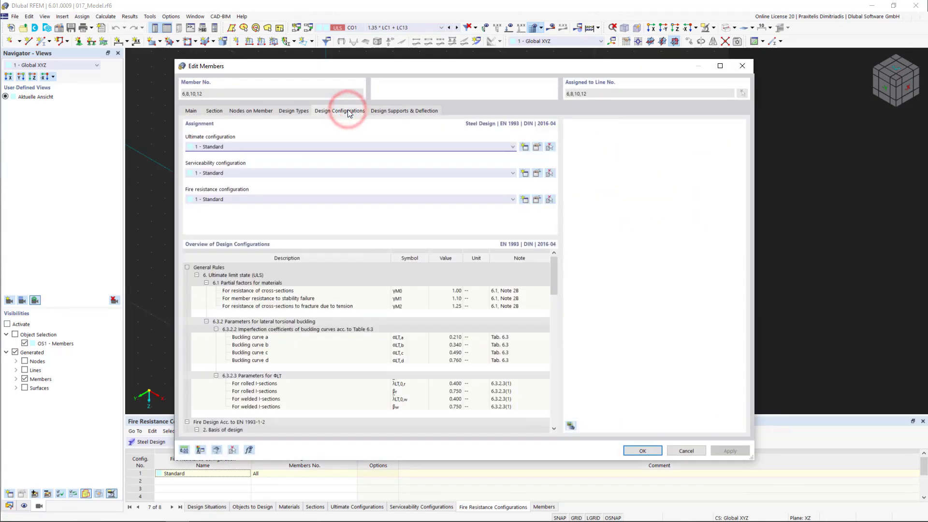
Create ultimate configuration 'Naumes' using extension methods, European LTB curve and the adapted method
left_click(524, 147)
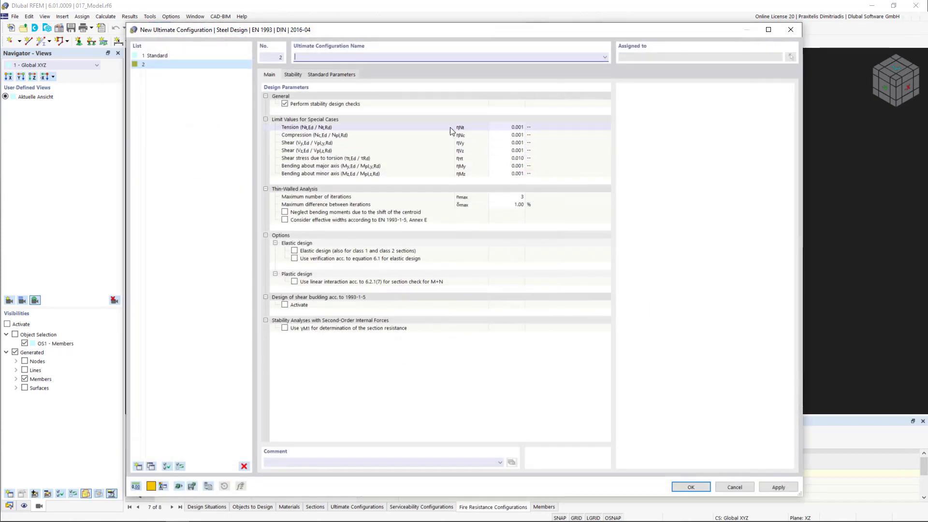
left_click(422, 57)
type("N")
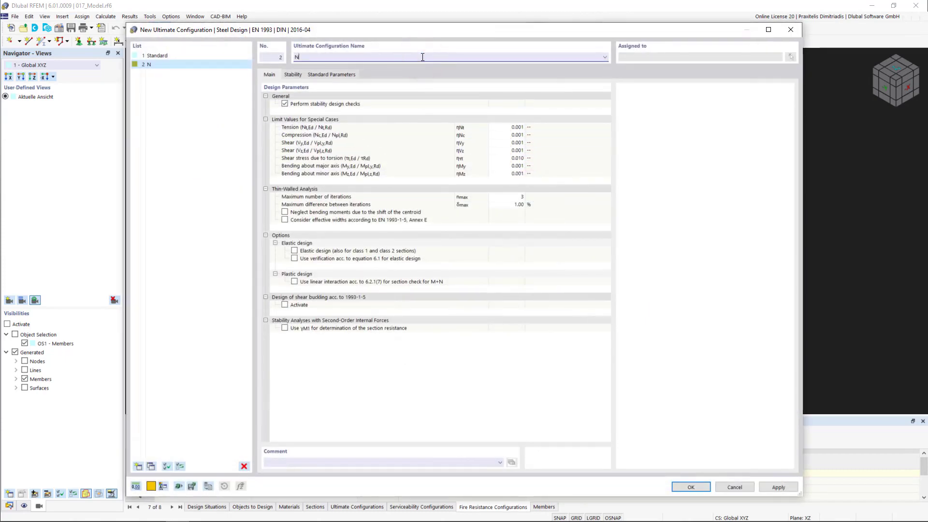
type("aumes")
left_click(295, 74)
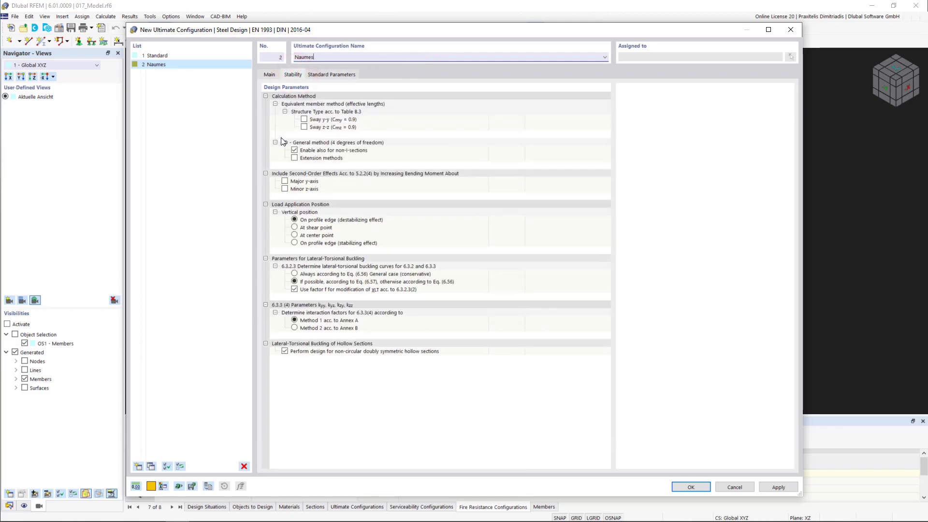
left_click(295, 158)
left_click(303, 173)
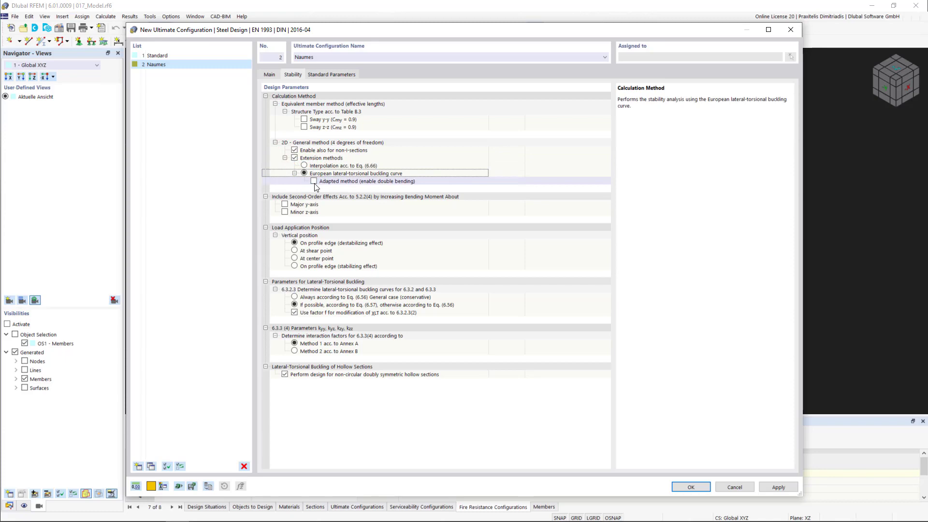
left_click(313, 181)
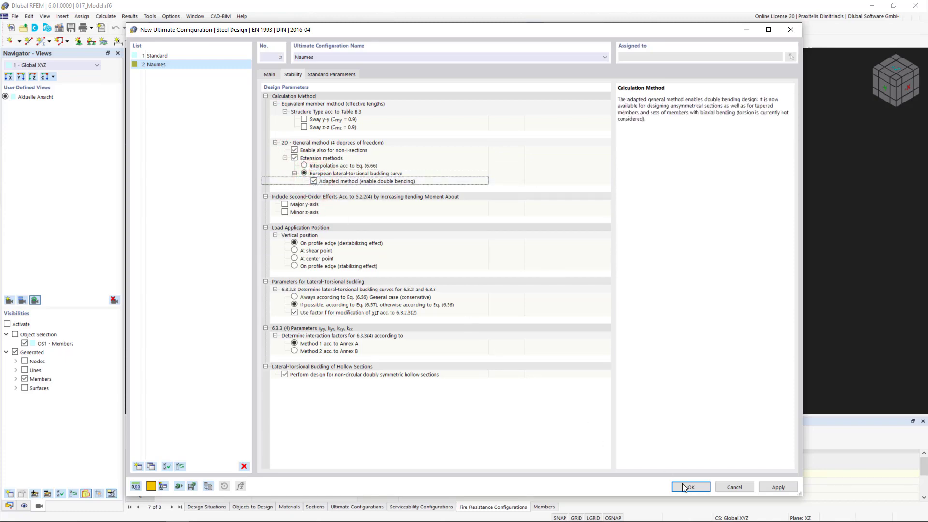
left_click(697, 490)
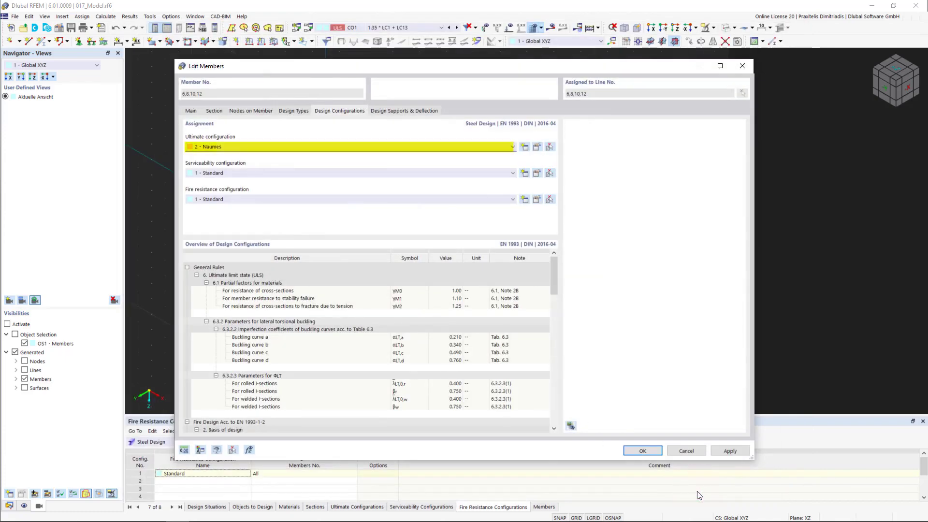
Apply Naumes to members 6, 8, 10 and 12, accepting deletion of steel design results
left_click(643, 449)
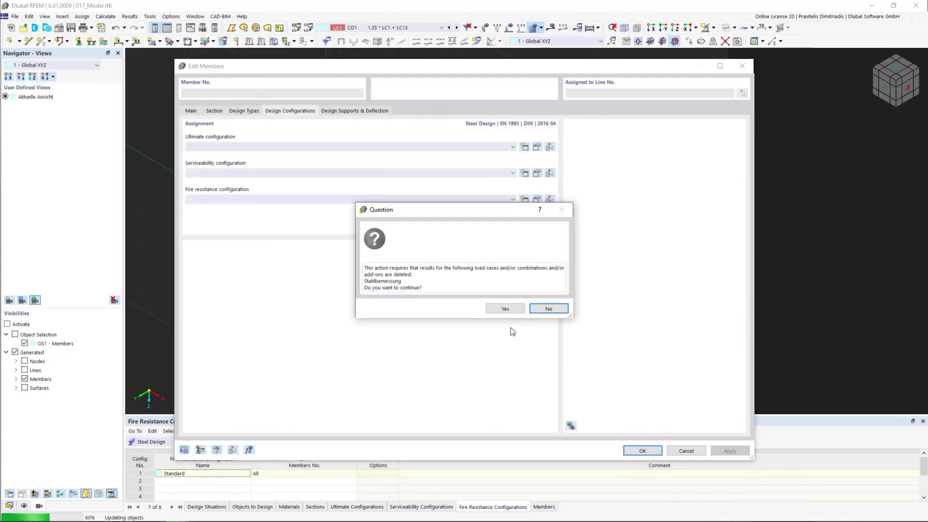
left_click(500, 309)
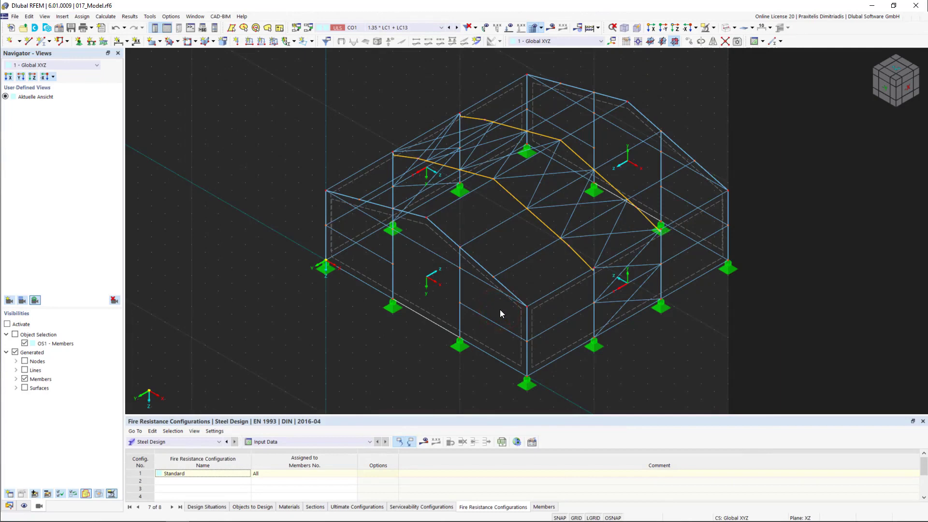
left_click_drag(504, 414, 506, 391)
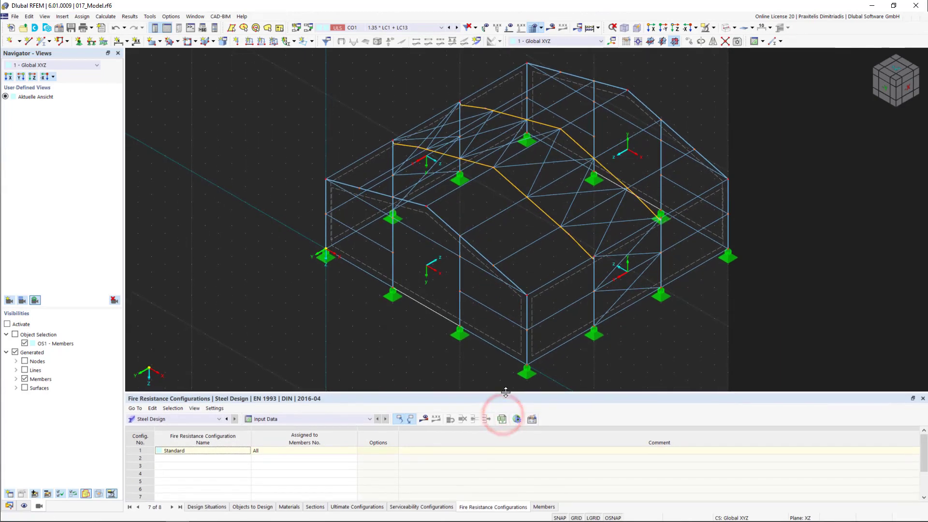
Highlight the Naumes members and list per-member configurations, showing Naumes on 6, 8, 10, 12
left_click(366, 507)
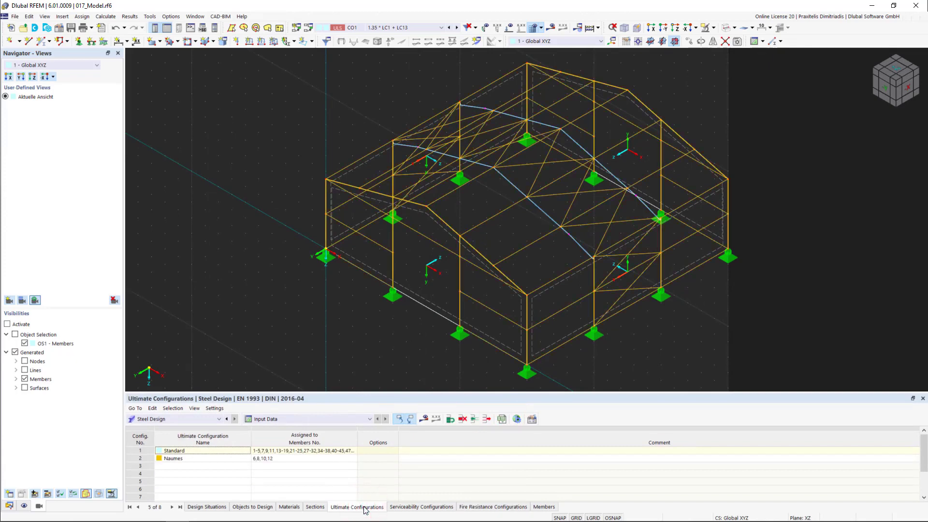
left_click(362, 459)
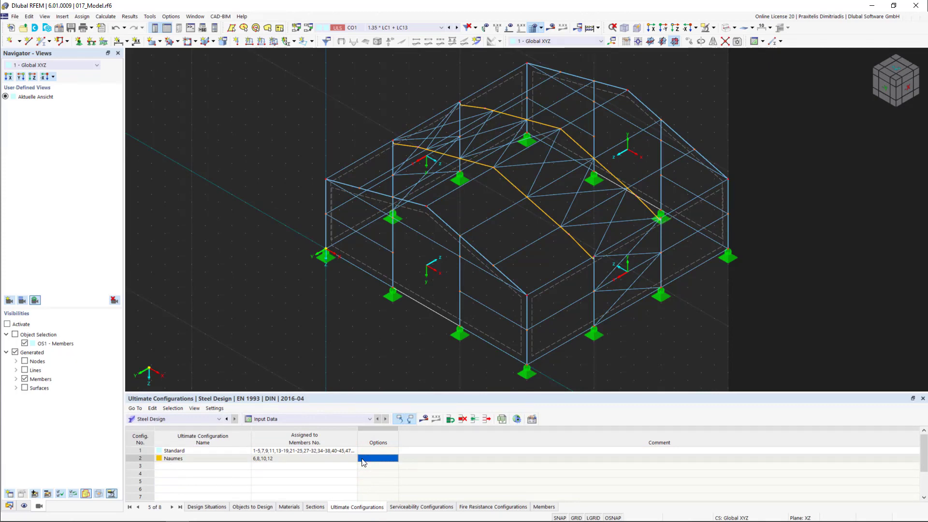
left_click(539, 506)
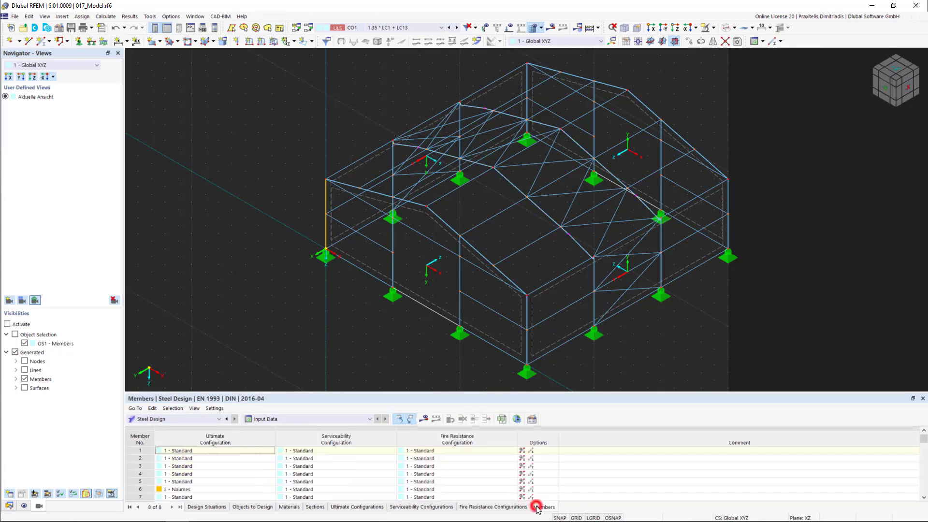
left_click_drag(659, 393, 658, 350)
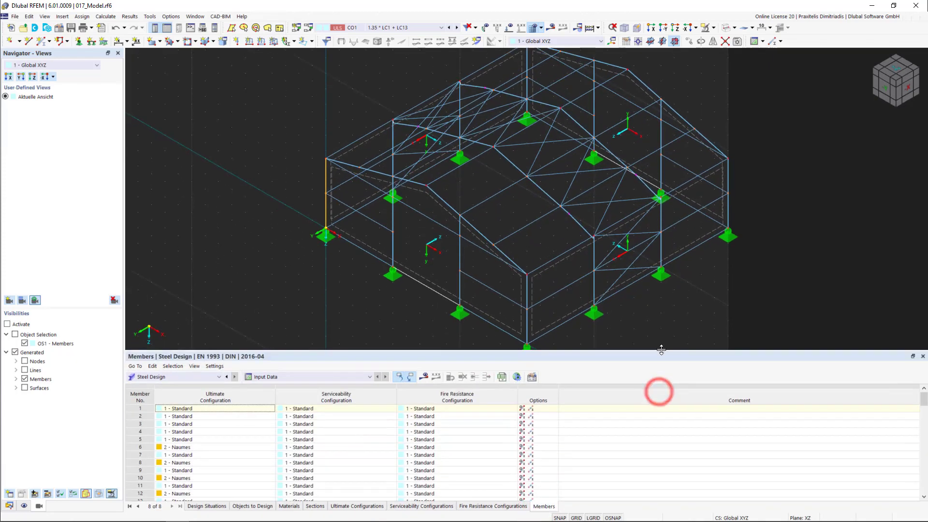
Resize the table and return the model to a semi-transparent solid display
left_click_drag(923, 401, 923, 409)
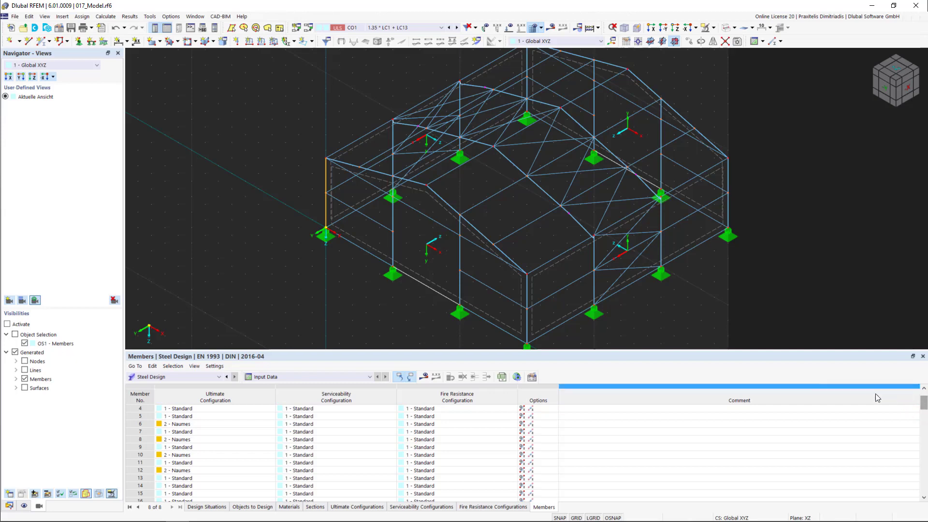
left_click_drag(548, 350, 549, 411)
left_click(714, 374)
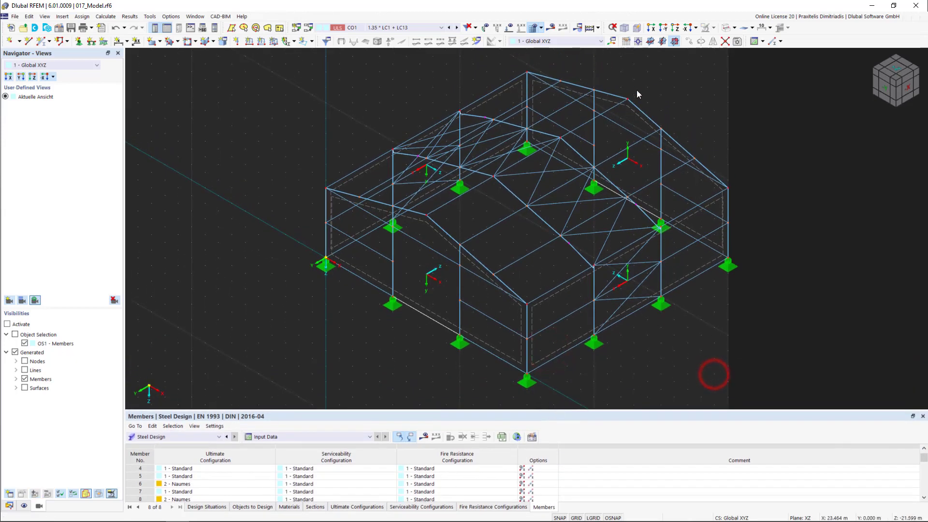
left_click(730, 28)
left_click(731, 27)
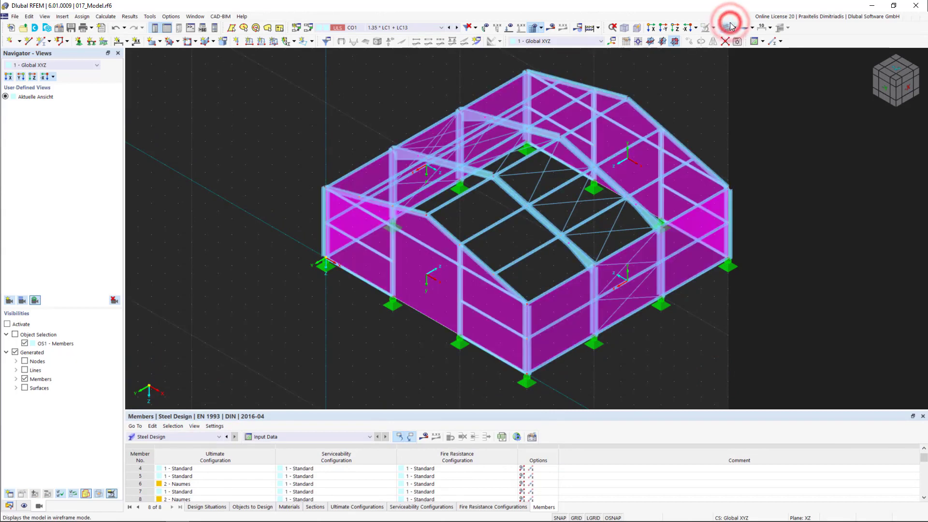